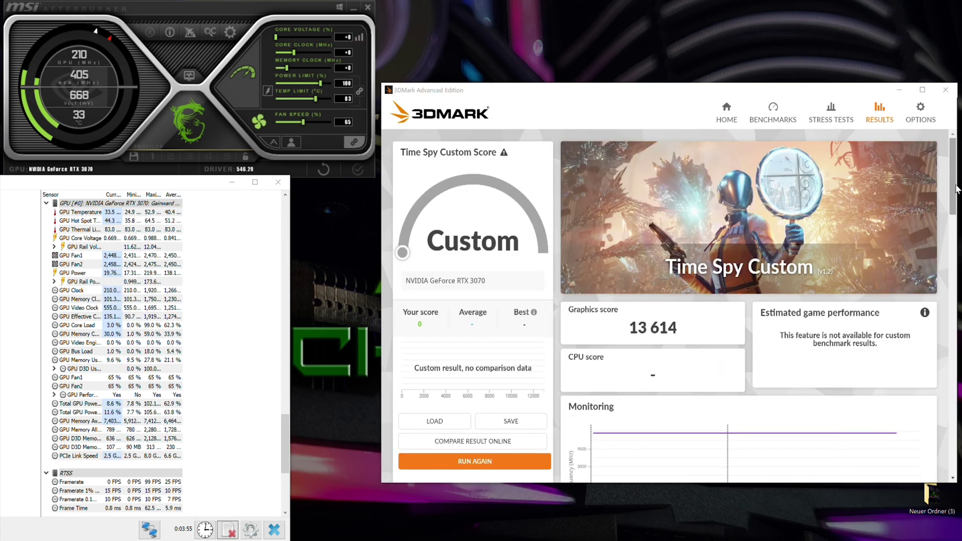
Step: Scroll through the Time Spy and DLSS feature test results (17.76 FPS off, 49.69 FPS on)
{"action": "left_click_drag", "start_coordinate": [957, 189], "coordinate": [960, 222]}
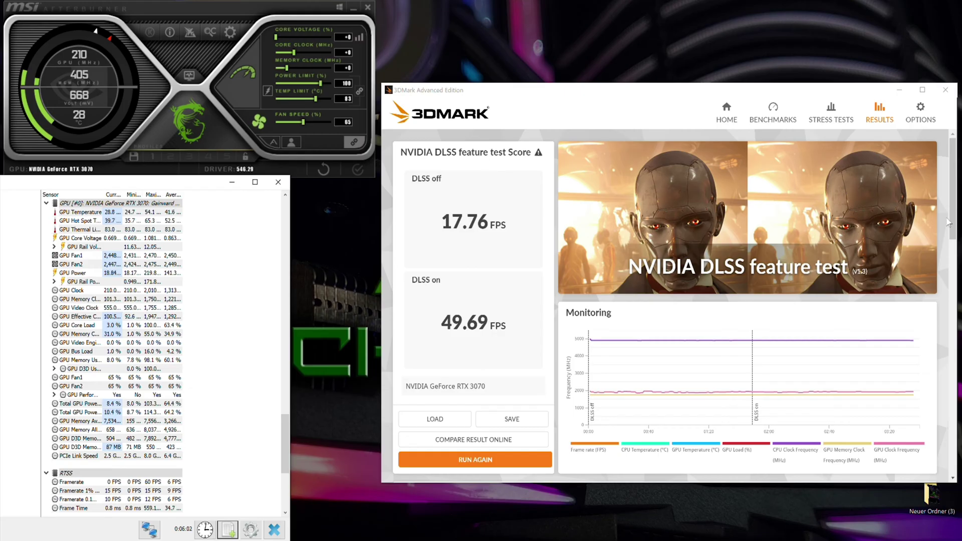
{"action": "scroll", "coordinate": [937, 265], "scroll_direction": "down", "scroll_amount": 6}
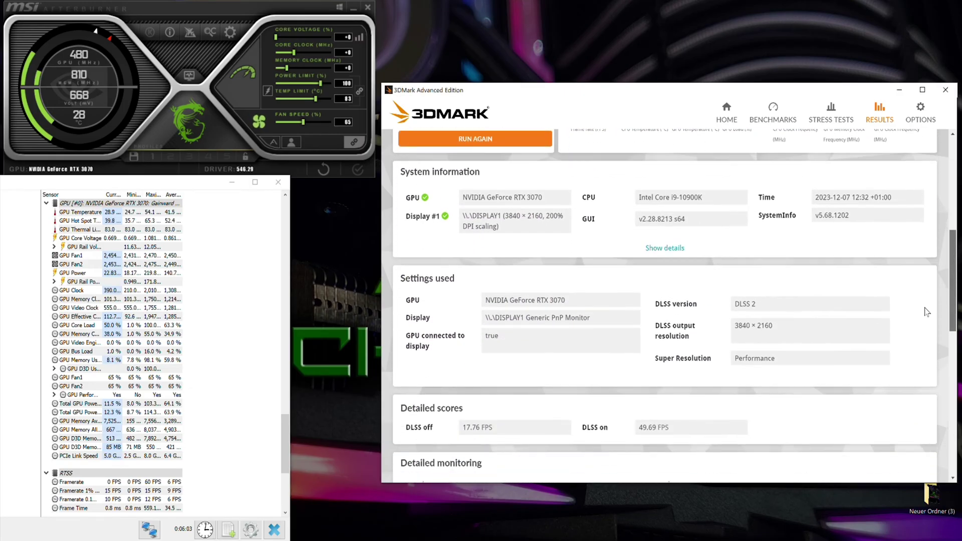
{"action": "scroll", "coordinate": [927, 311], "scroll_direction": "down", "scroll_amount": 1}
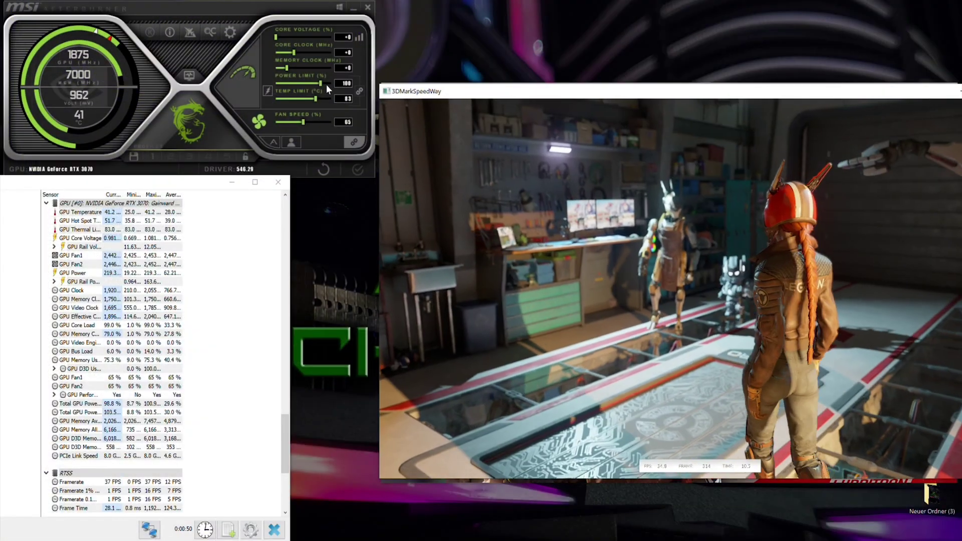
Step: Raise the power limit to 113% and step the memory offset through +100, +500 and +900
{"action": "left_click_drag", "start_coordinate": [320, 83], "coordinate": [336, 82]}
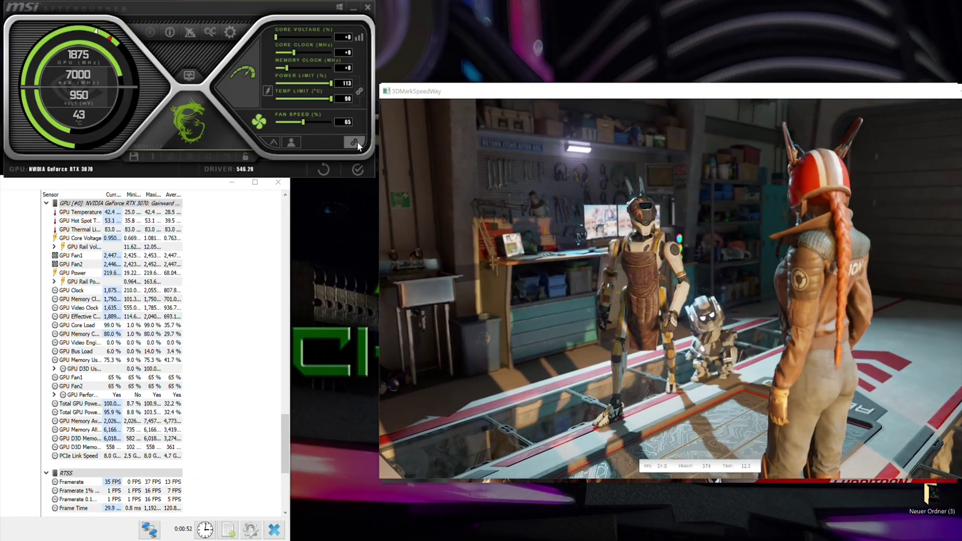
{"action": "left_click", "coordinate": [360, 170]}
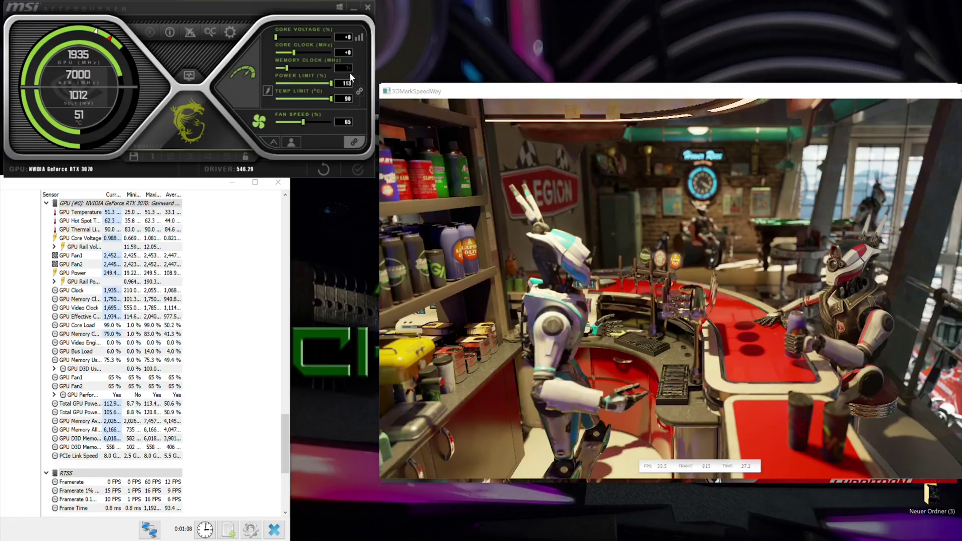
{"action": "key", "text": "Return"}
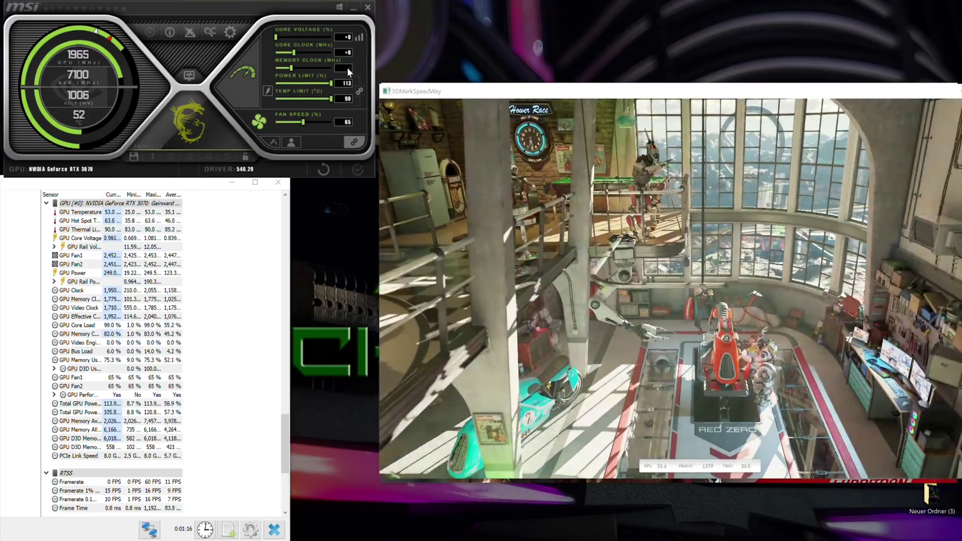
{"action": "type", "text": "500"}
{"action": "key", "text": "Return"}
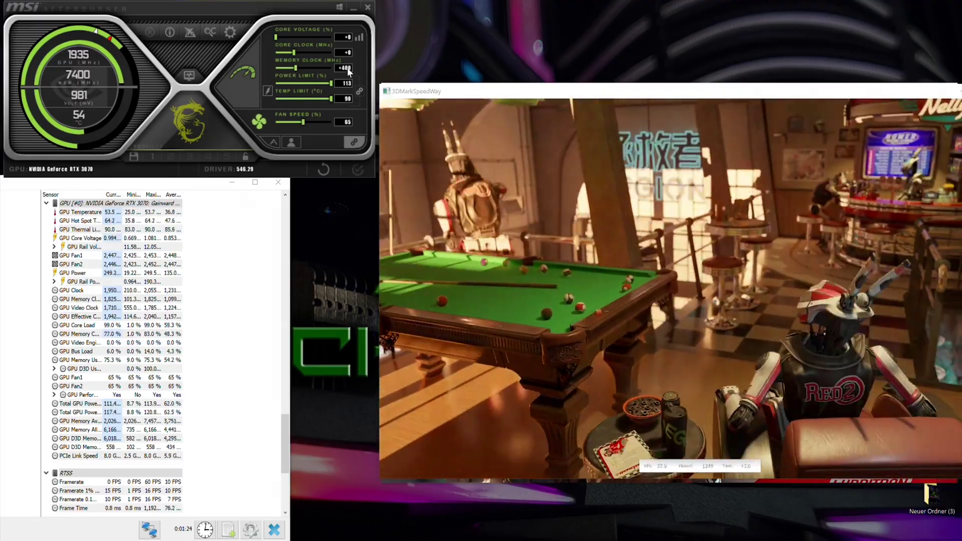
{"action": "type", "text": "900"}
{"action": "left_click", "coordinate": [357, 170]}
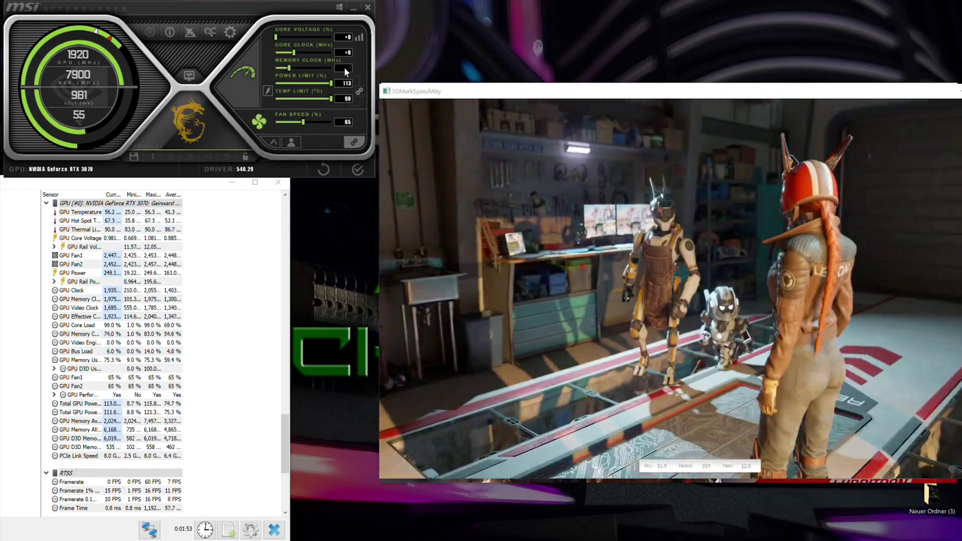
Step: Try a +1200 memory clock offset, then settle back at +1000
{"action": "type", "text": "1200"}
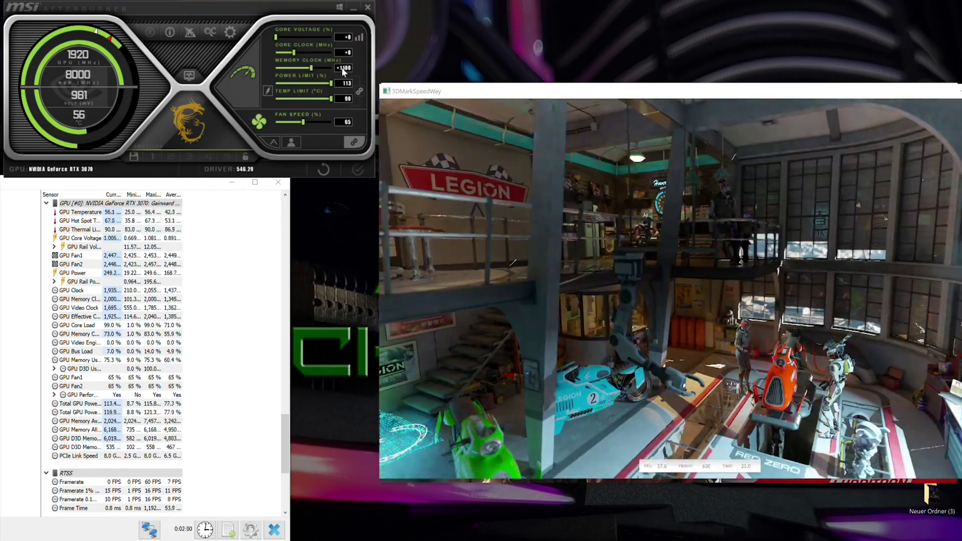
{"action": "left_click", "coordinate": [358, 169]}
{"action": "type", "text": "1000"}
{"action": "key", "text": "Return"}
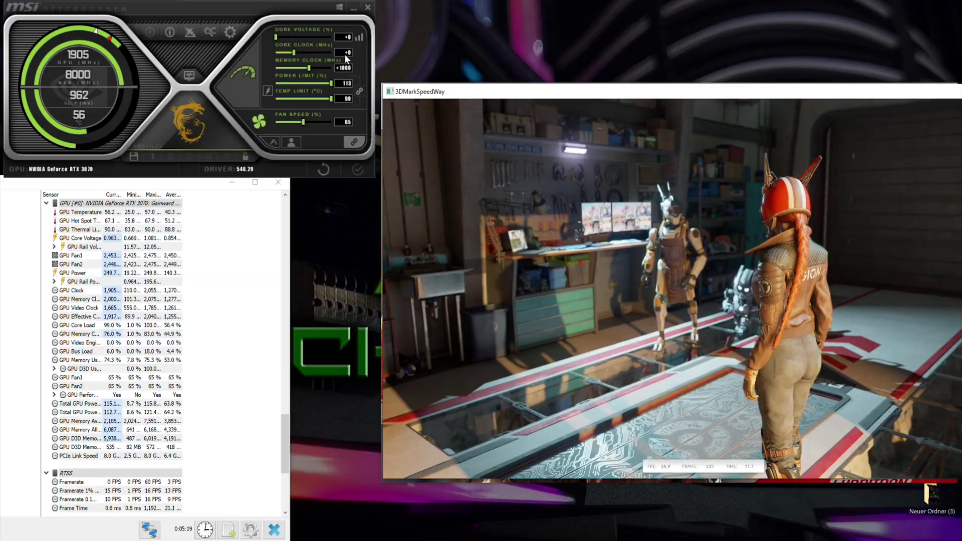
Step: Step the core clock offset up through +40, +50 and +60 MHz
{"action": "type", "text": "10"}
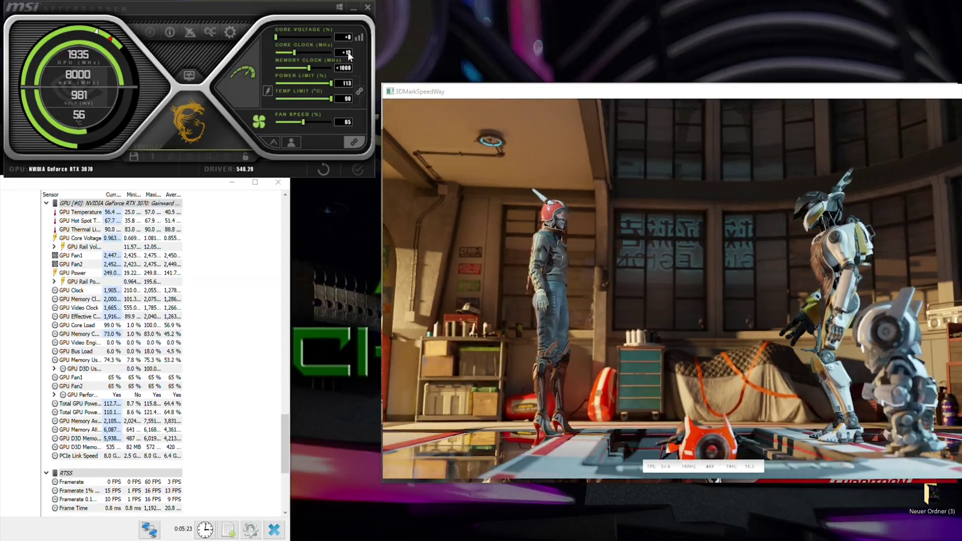
{"action": "left_click", "coordinate": [348, 52]}
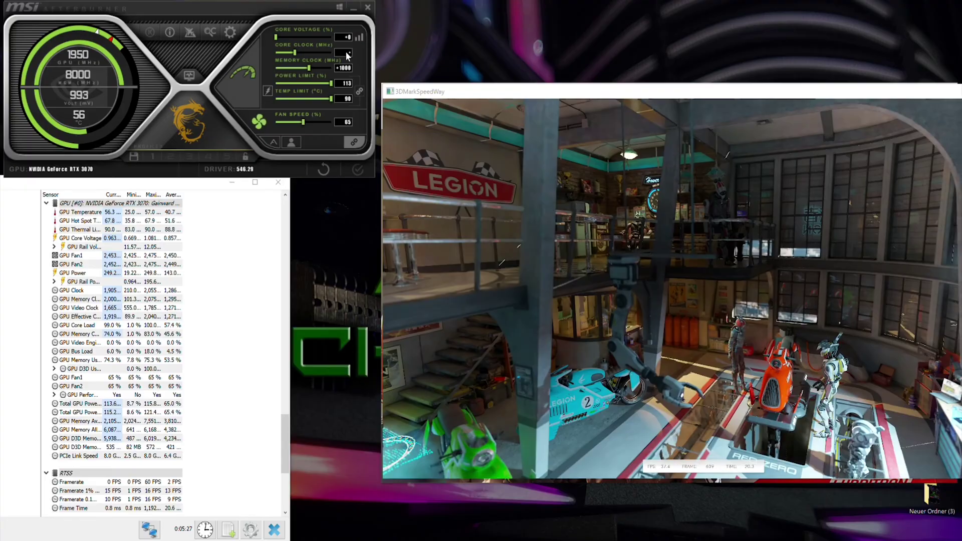
{"action": "type", "text": "40"}
{"action": "left_click", "coordinate": [356, 170]}
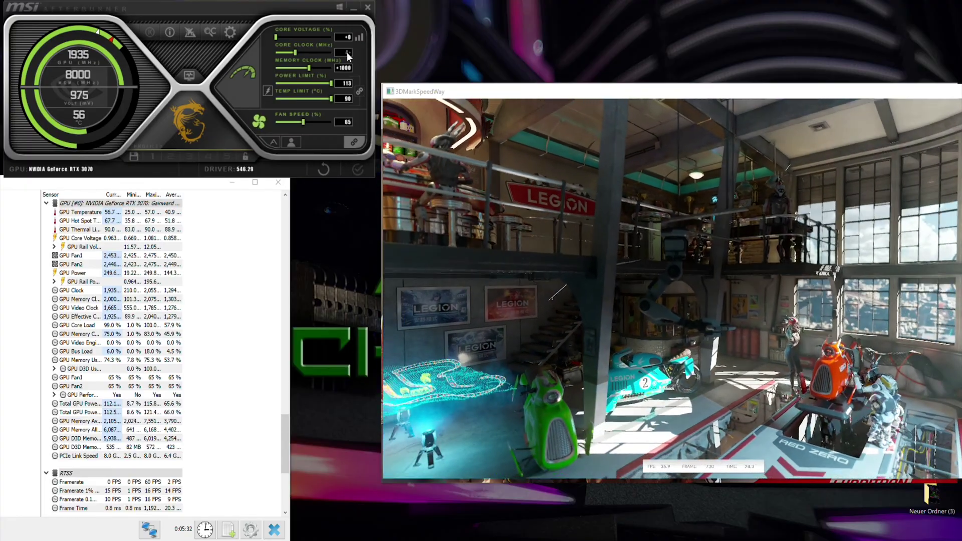
{"action": "left_click", "coordinate": [349, 53]}
{"action": "type", "text": "50"}
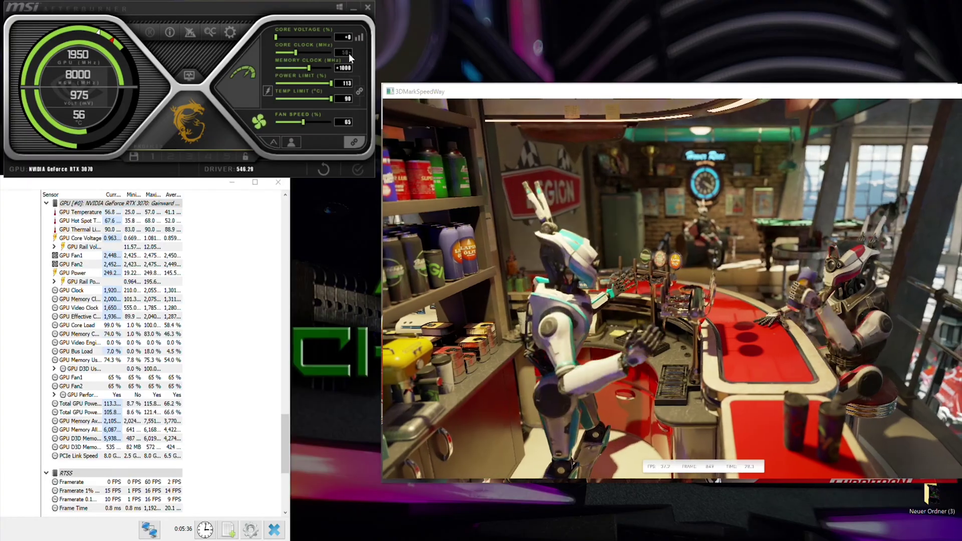
{"action": "left_click", "coordinate": [361, 171]}
{"action": "left_click", "coordinate": [347, 54]}
{"action": "type", "text": "60"}
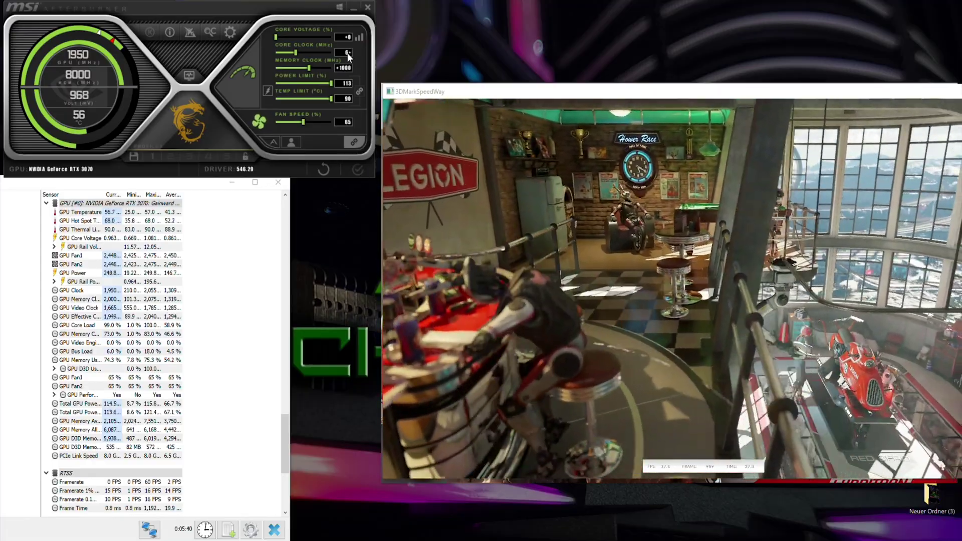
{"action": "left_click", "coordinate": [356, 171]}
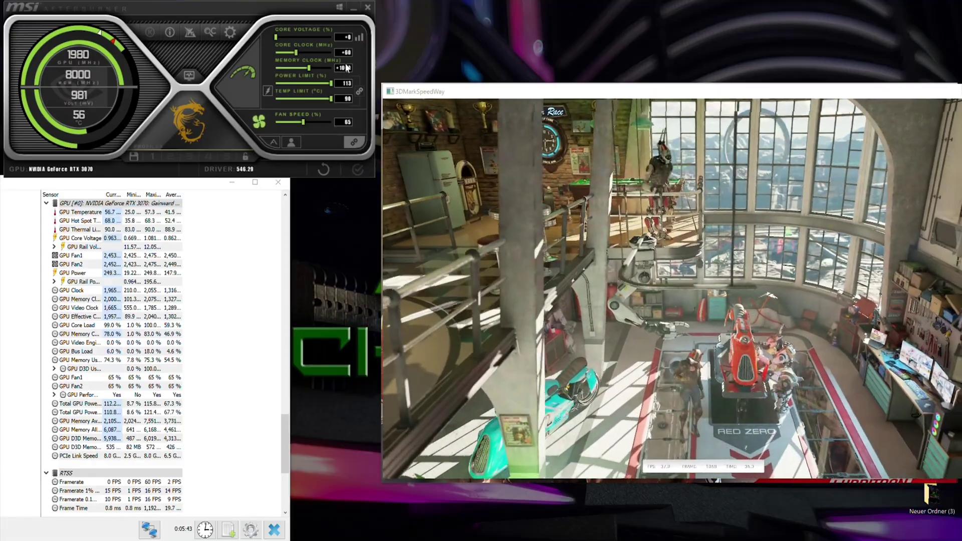
Step: Keep raising the core clock offset through +70 and +100, then enter +110
{"action": "left_click", "coordinate": [347, 52]}
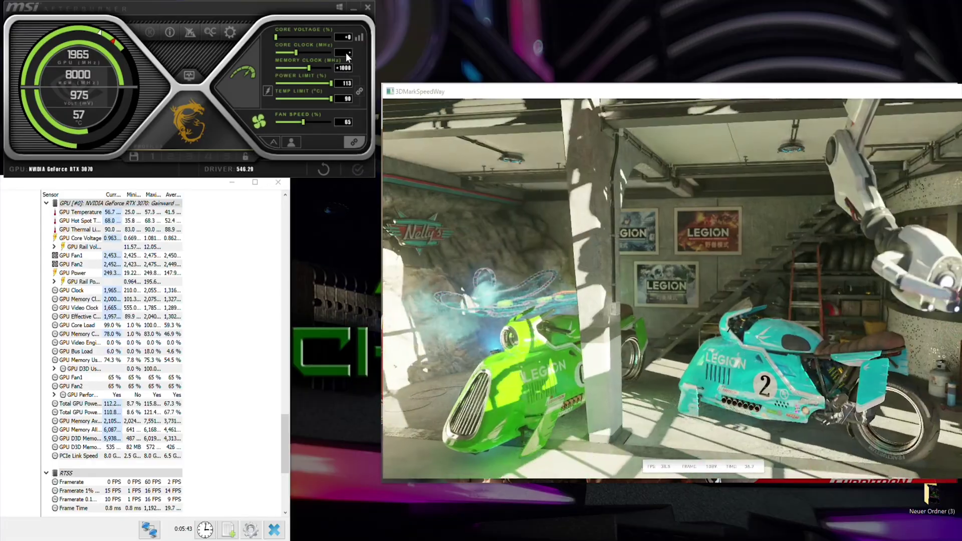
{"action": "type", "text": "70"}
{"action": "left_click", "coordinate": [356, 173]}
{"action": "left_click", "coordinate": [347, 51]}
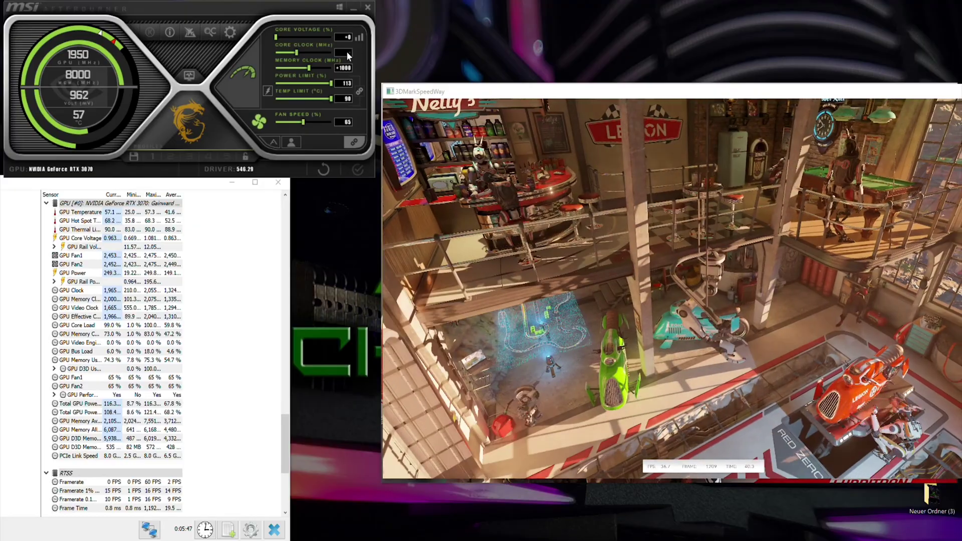
{"action": "type", "text": "100"}
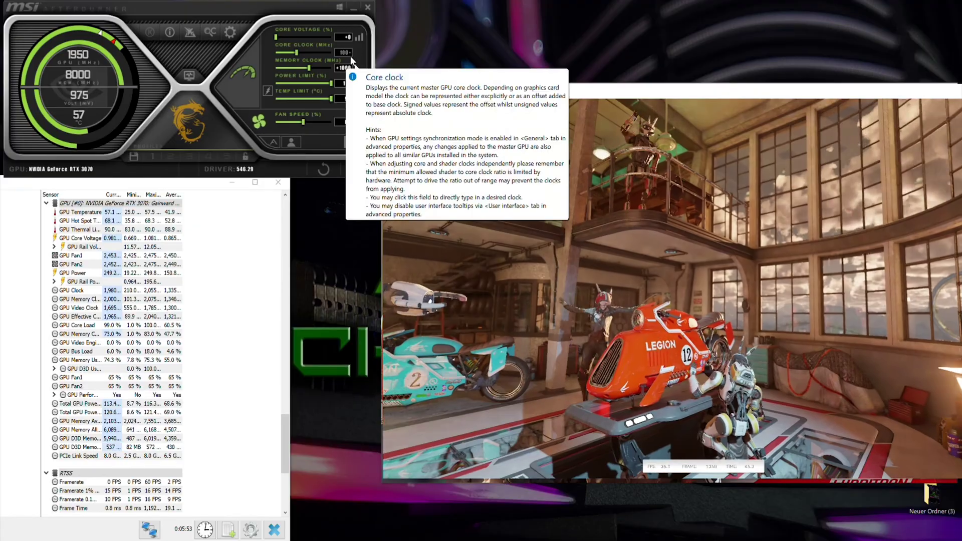
{"action": "left_click", "coordinate": [357, 171]}
{"action": "left_click", "coordinate": [345, 52]}
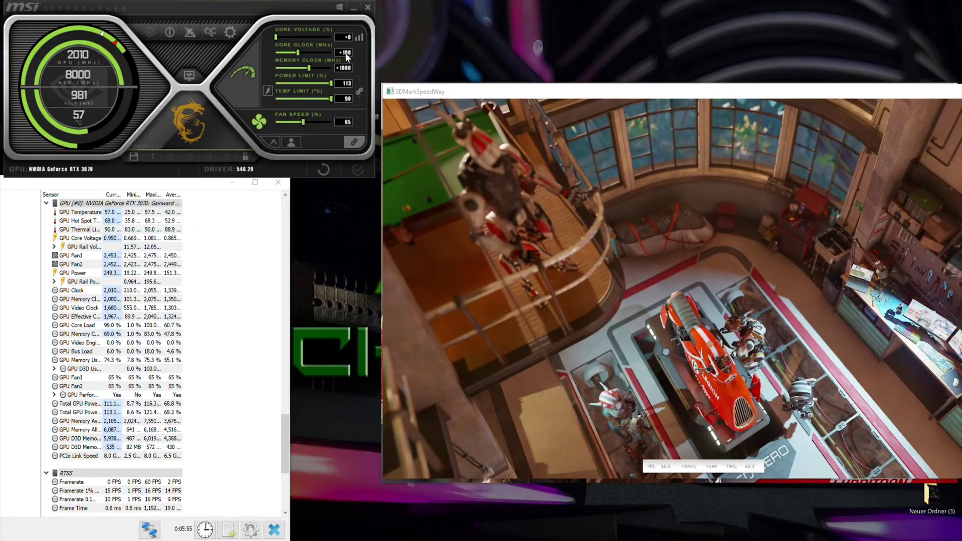
{"action": "type", "text": "110"}
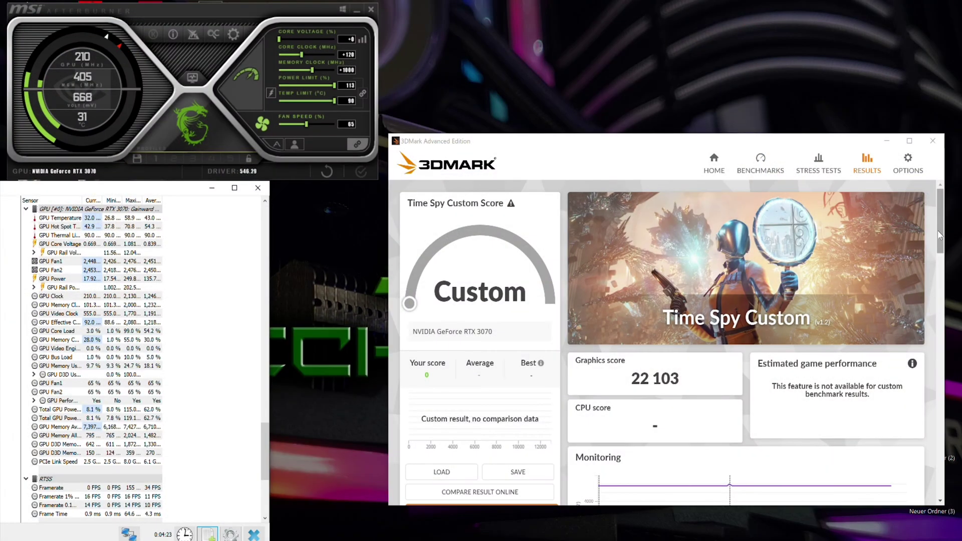
Step: Scroll through the overclocked Time Spy and DLSS result pages in 3DMark
{"action": "left_click_drag", "start_coordinate": [940, 234], "coordinate": [949, 276]}
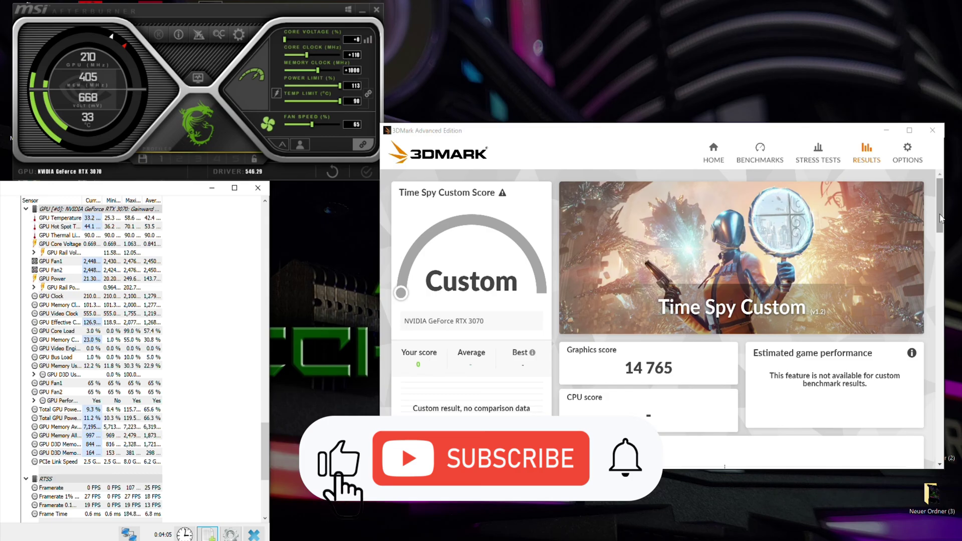
{"action": "left_click_drag", "start_coordinate": [940, 218], "coordinate": [944, 347]}
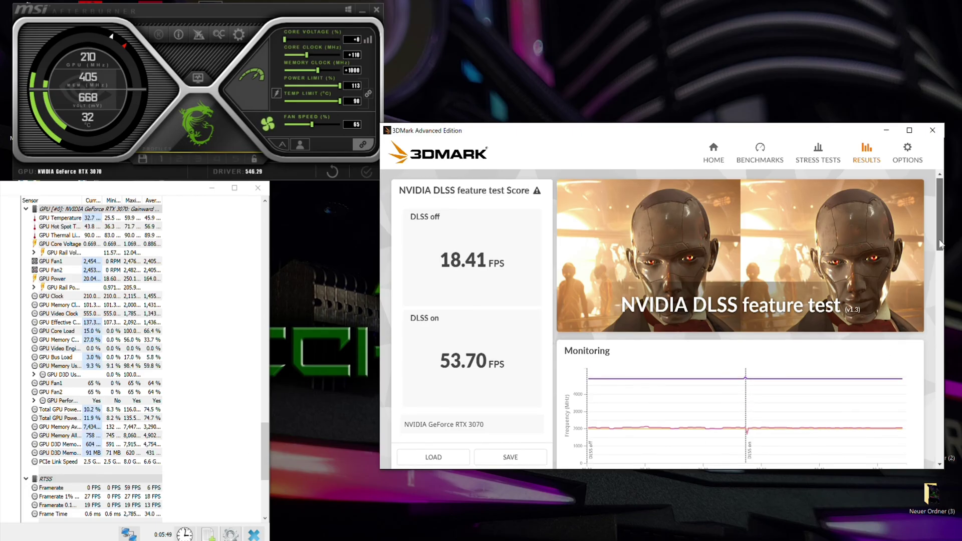
{"action": "left_click_drag", "start_coordinate": [940, 244], "coordinate": [940, 281]}
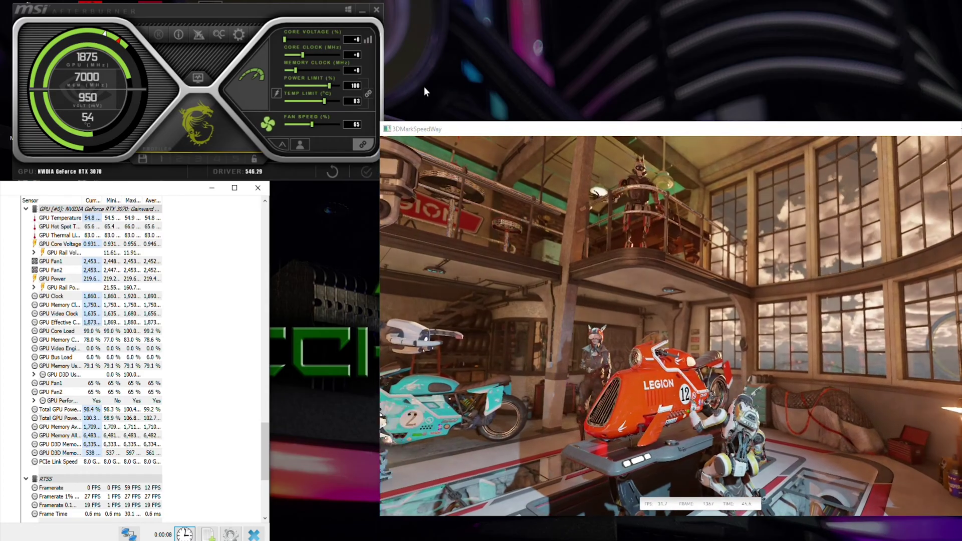
Step: Open the Voltage/Frequency curve editor from the Core Voltage curve icon
{"action": "left_click", "coordinate": [369, 40]}
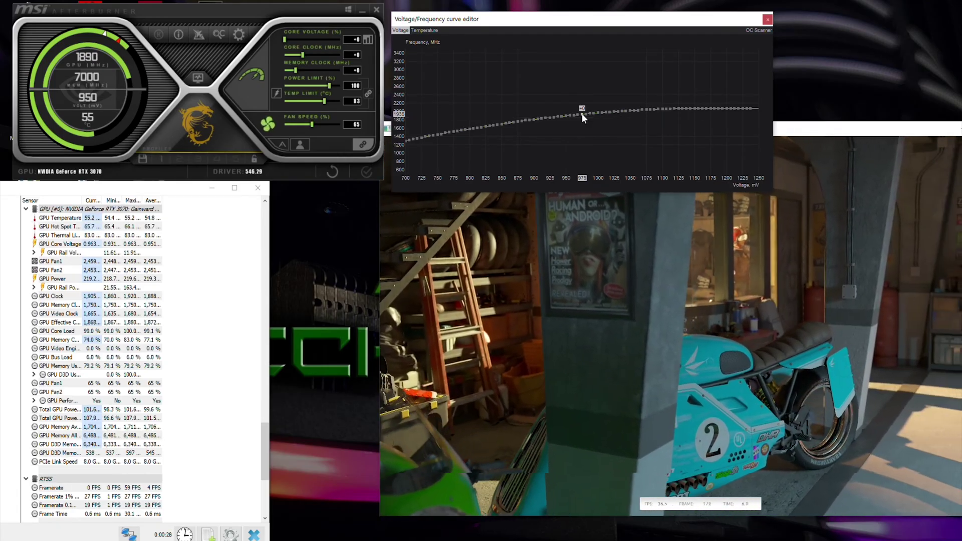
Step: Raise the 975 mV curve point, flatten the curve above it, and apply
{"action": "key", "text": "Up"}
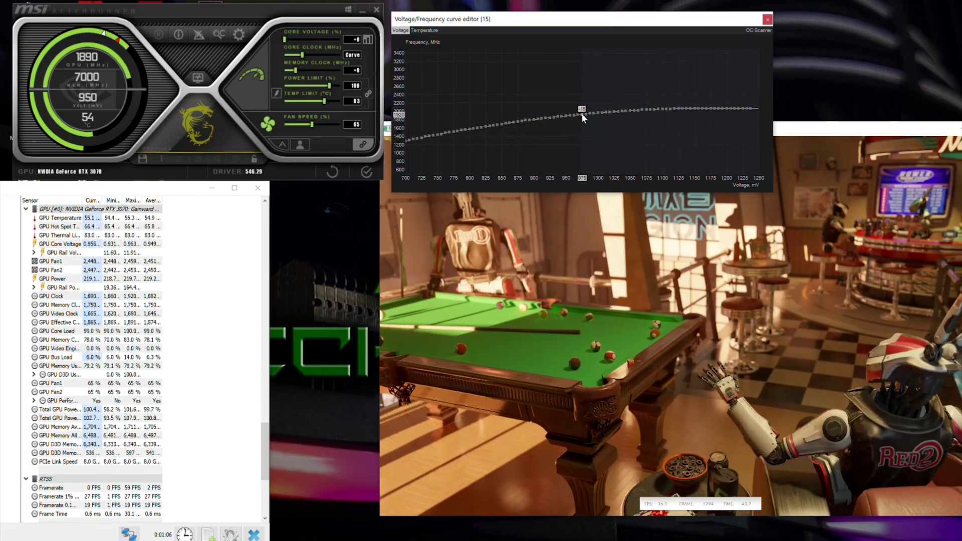
{"action": "key", "text": "Return"}
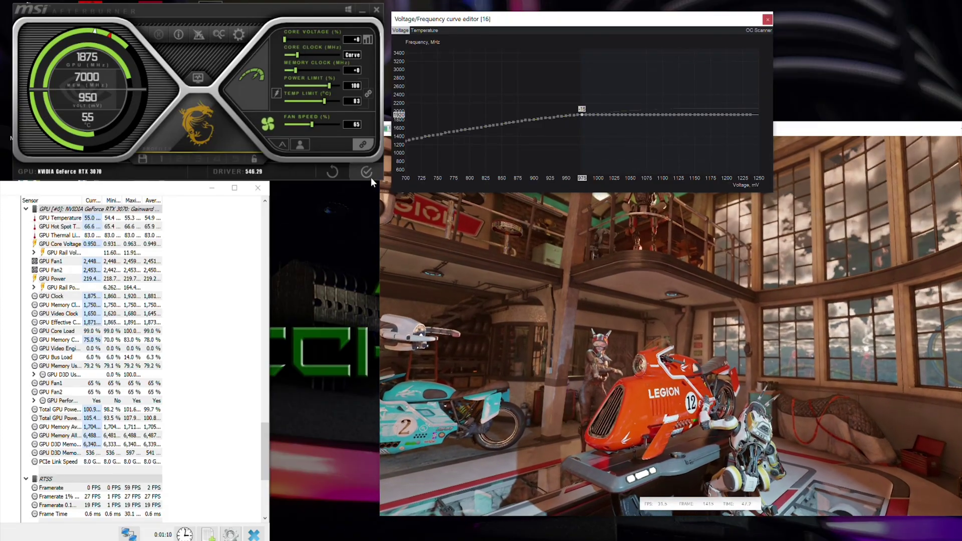
{"action": "left_click", "coordinate": [371, 176]}
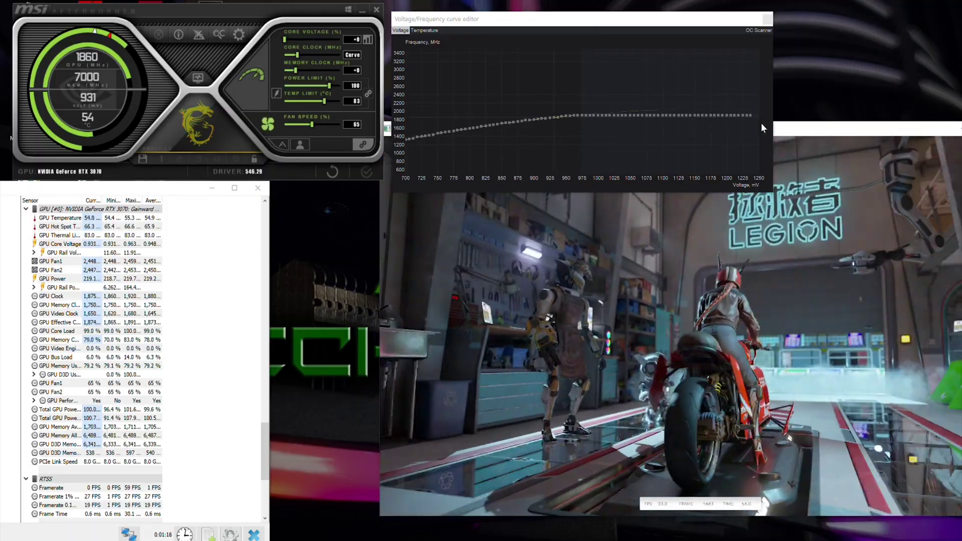
Step: Move the flattening point down through 950, 925 and 900 to 875 mV and apply
{"action": "left_click", "coordinate": [566, 116]}
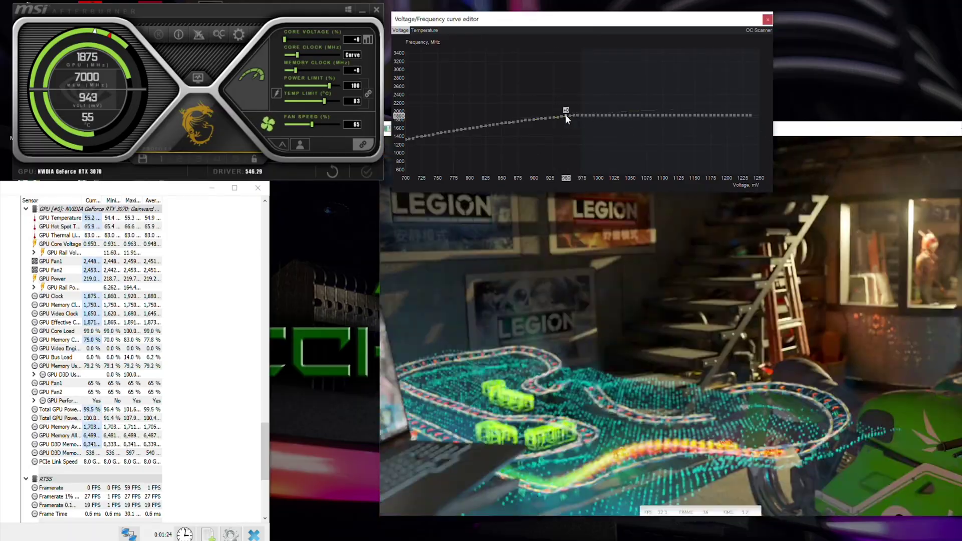
{"action": "left_click", "coordinate": [550, 119]}
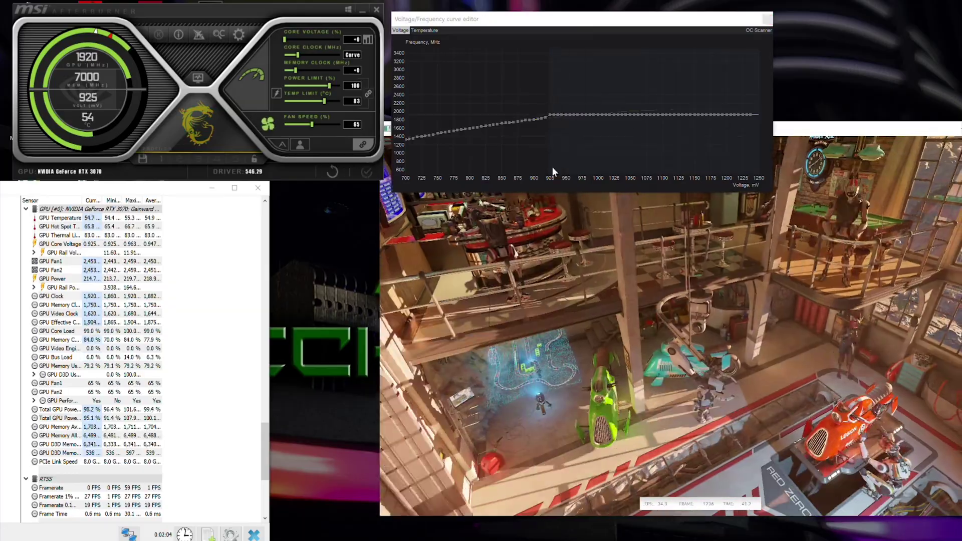
{"action": "left_click", "coordinate": [534, 120]}
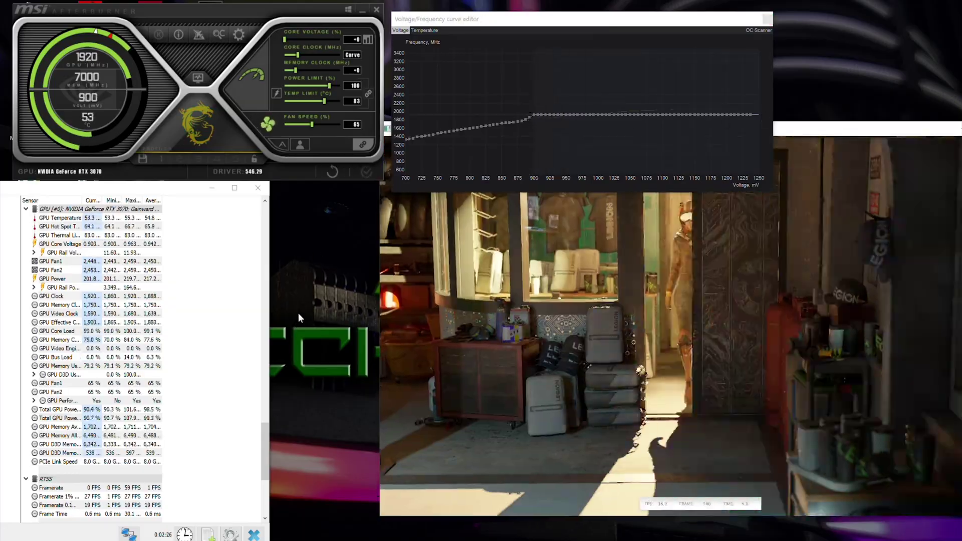
{"action": "left_click", "coordinate": [517, 120]}
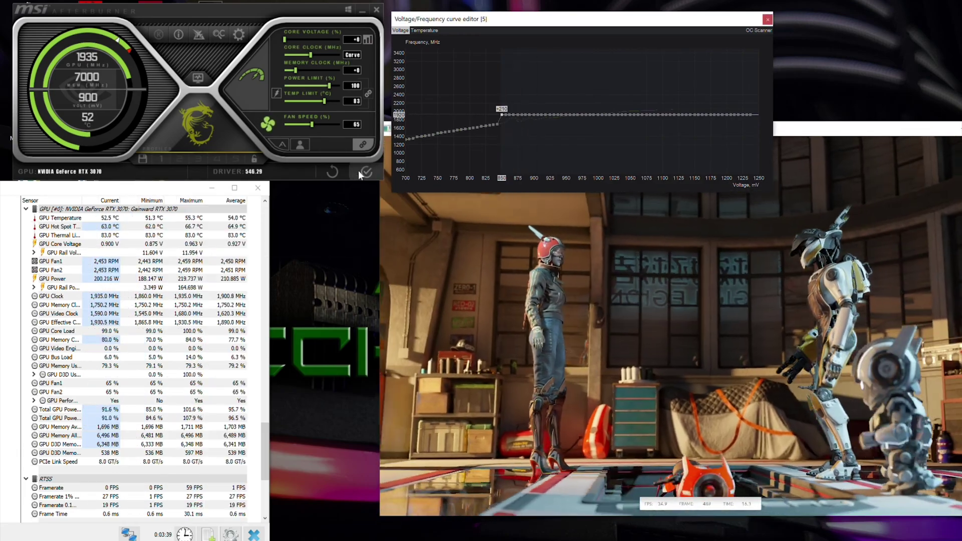
{"action": "left_click", "coordinate": [359, 170]}
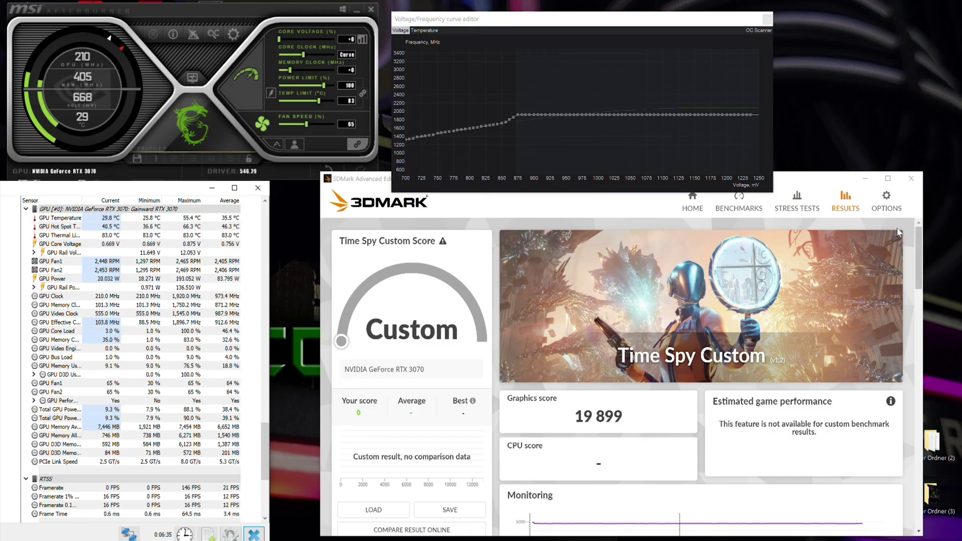
Step: Scroll the 3DMark result showing the 14 076 Time Spy graphics score
{"action": "scroll", "coordinate": [917, 249], "scroll_direction": "down", "scroll_amount": 2}
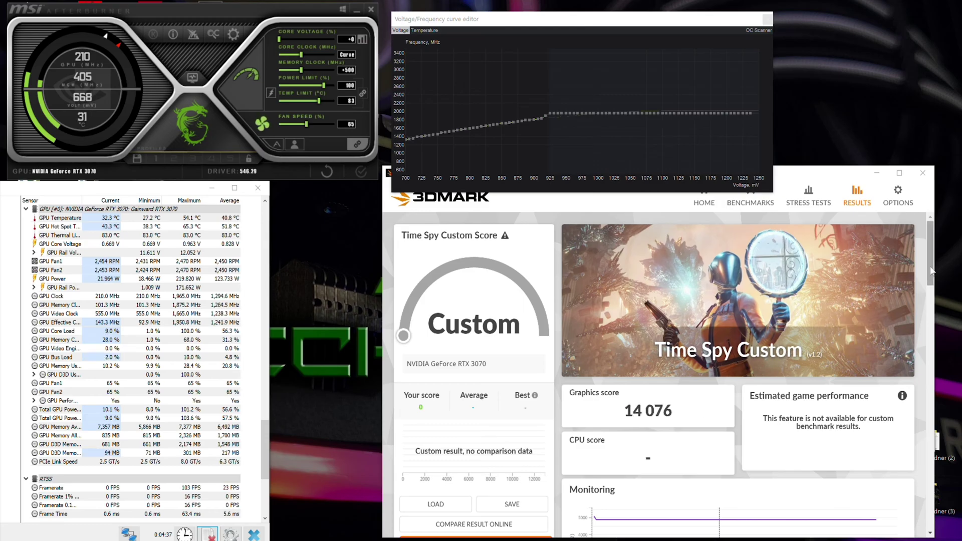
Step: Scroll to the detailed scores: graphics test 1 at 93.03 FPS, test 2 at 79.73 FPS
{"action": "left_click_drag", "start_coordinate": [931, 271], "coordinate": [928, 434]}
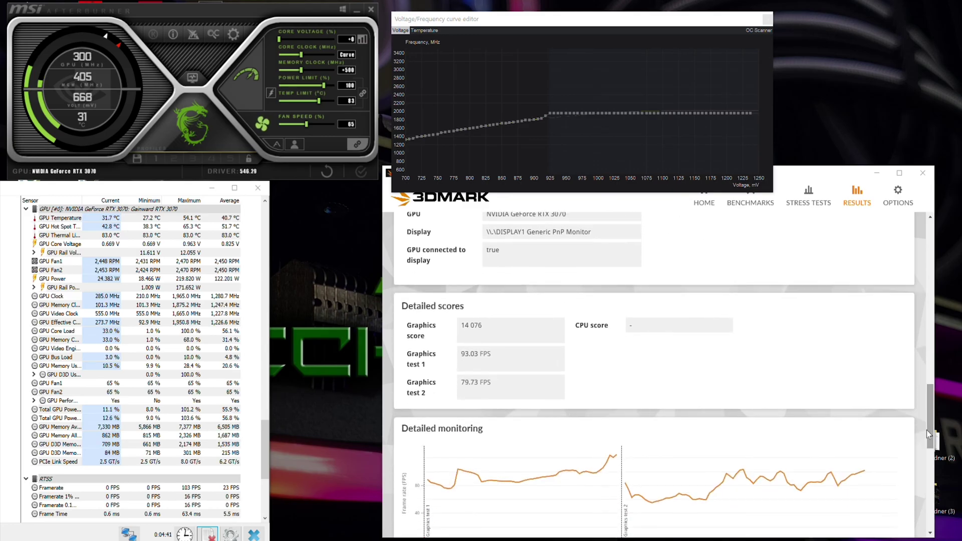